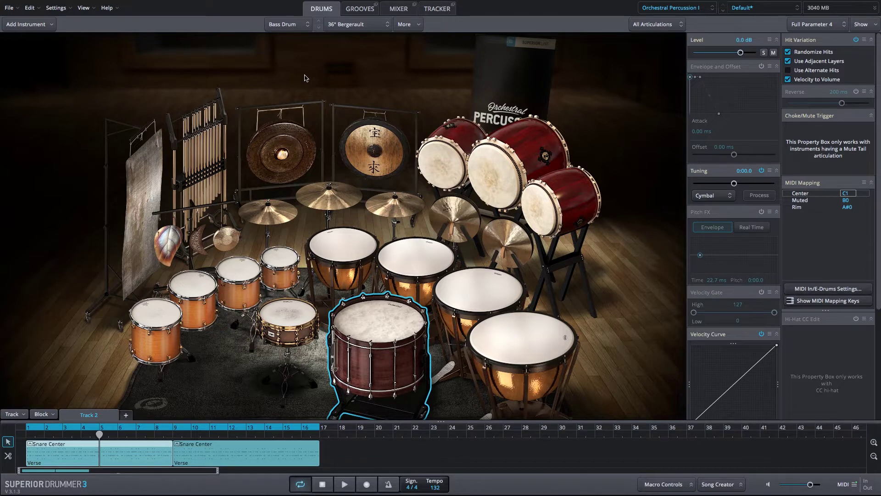
- Look over the Orchestral Percussion I groove library and return to the drum kit view
{"action": "left_click", "coordinate": [360, 9]}
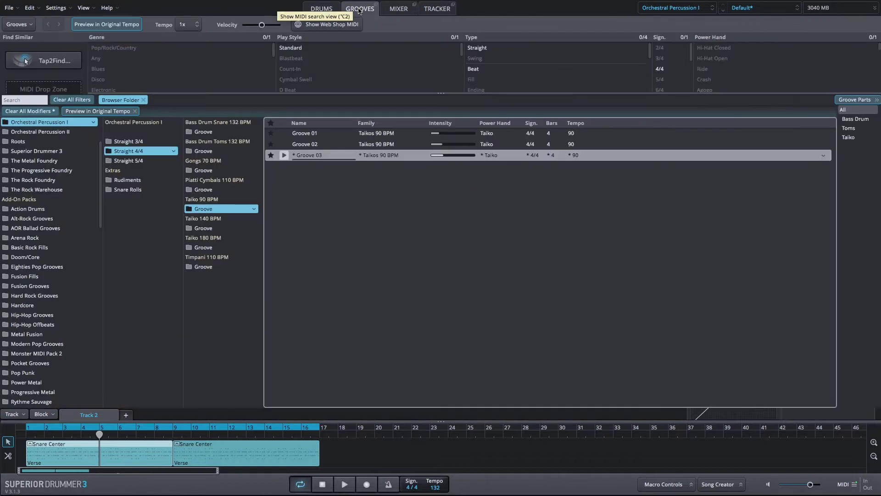
{"action": "scroll", "coordinate": [82, 271], "scroll_direction": "up", "scroll_amount": 5}
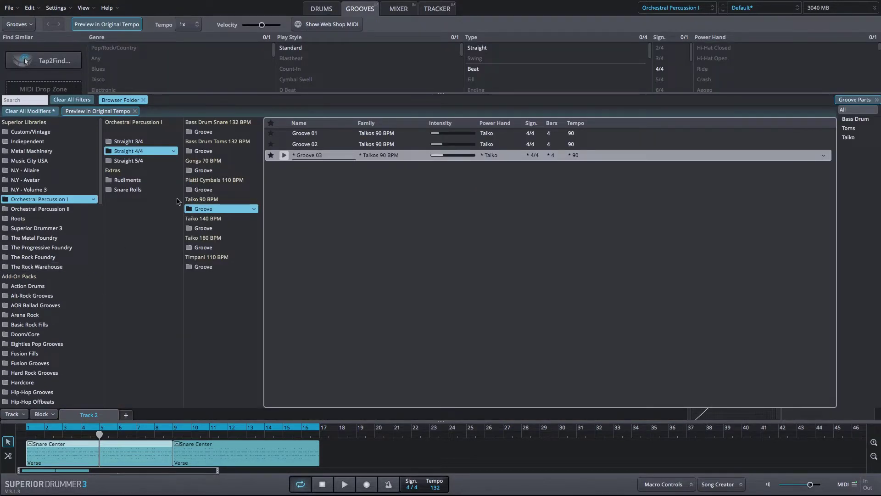
{"action": "left_click", "coordinate": [321, 9]}
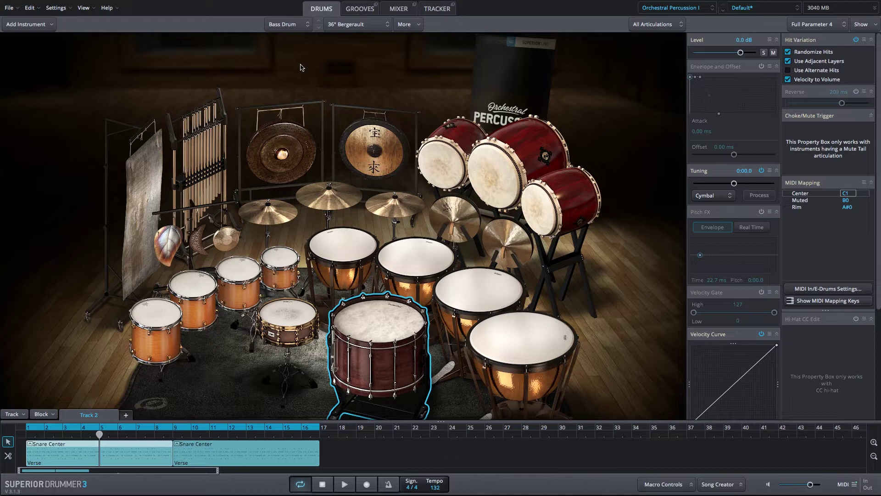
- Play back the timeline groove and view the alternative beaters offered for the 36" Bergerault bass drum
{"action": "key", "text": "space"}
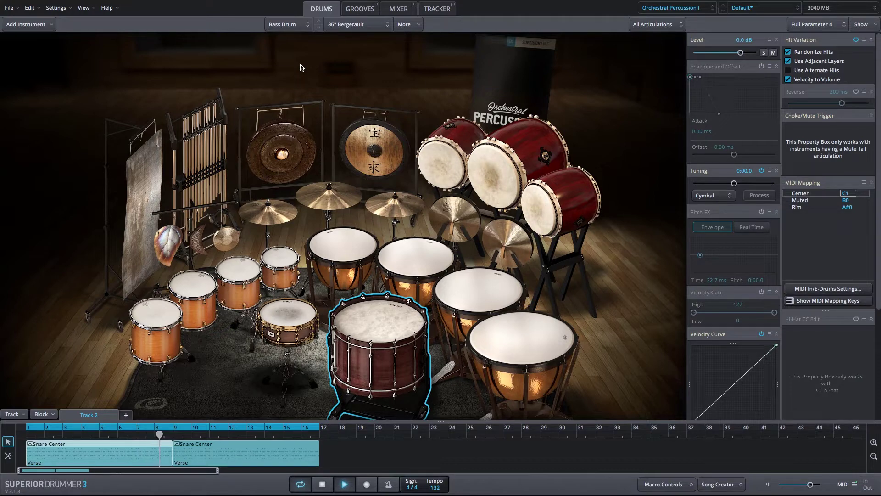
{"action": "key", "text": "space"}
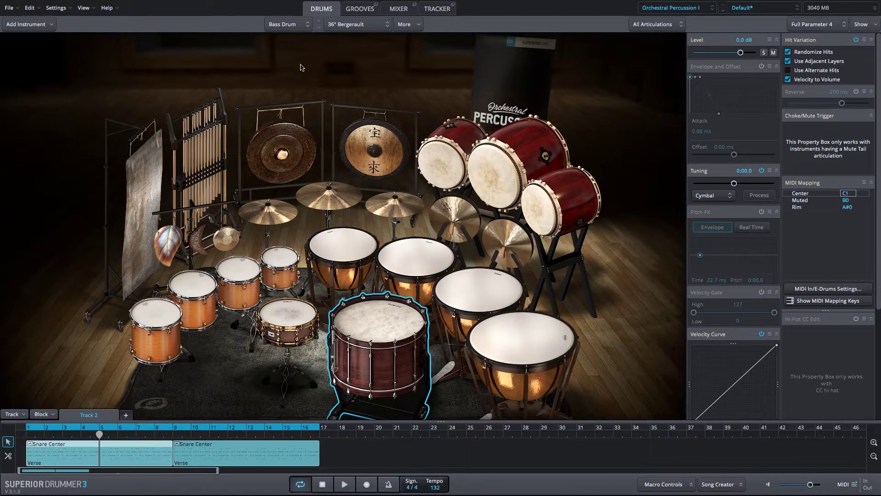
{"action": "left_click", "coordinate": [367, 27]}
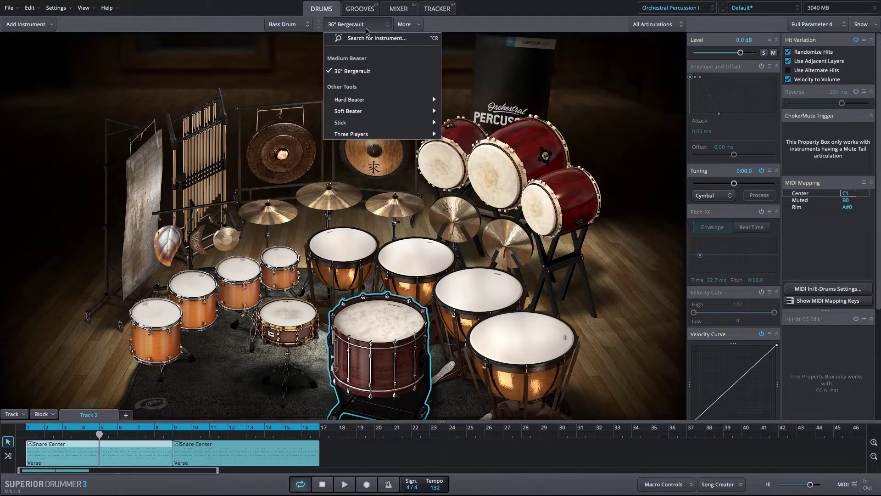
{"action": "left_click", "coordinate": [477, 68]}
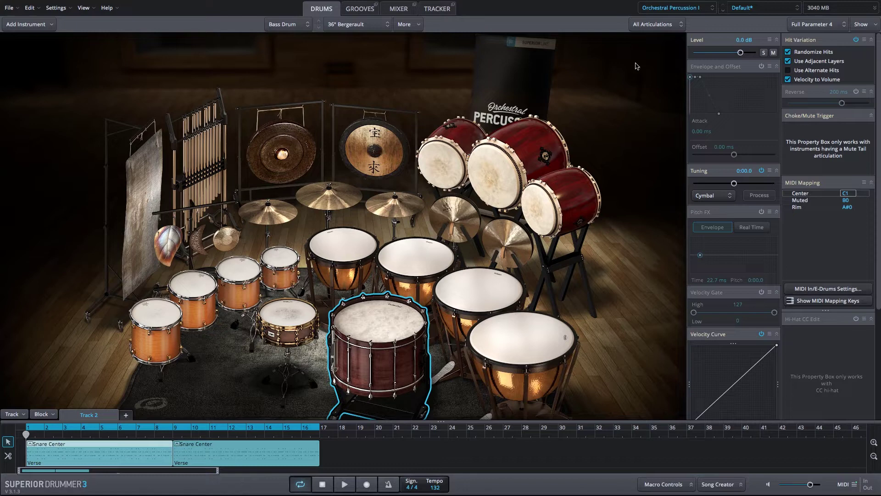
- Unload the bass drum's Center articulation and select its Muted articulation
{"action": "left_click", "coordinate": [670, 23]}
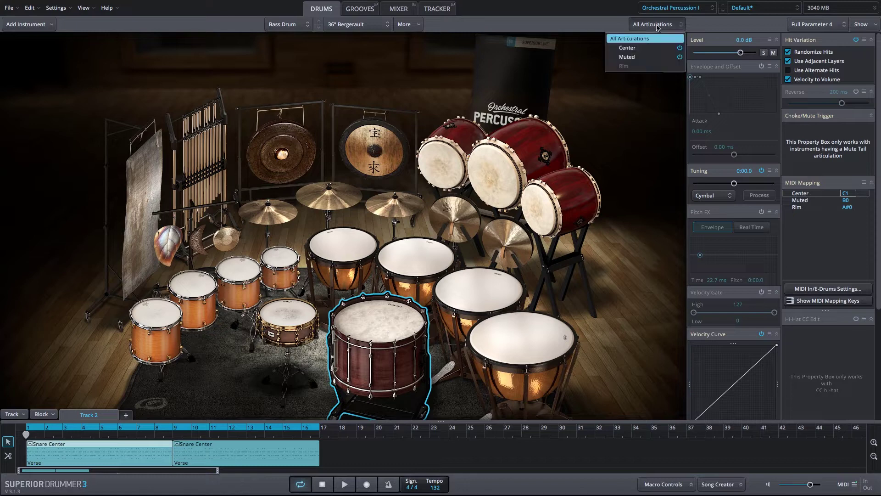
{"action": "left_click", "coordinate": [679, 48]}
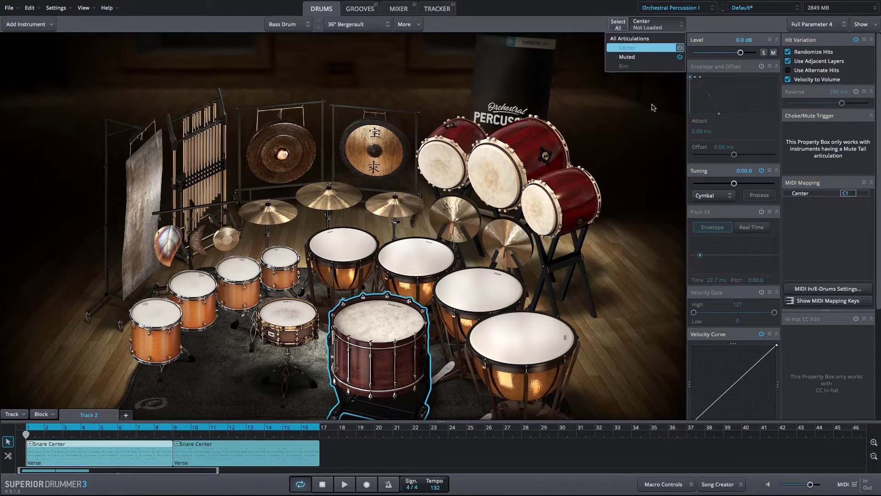
{"action": "left_click", "coordinate": [641, 57]}
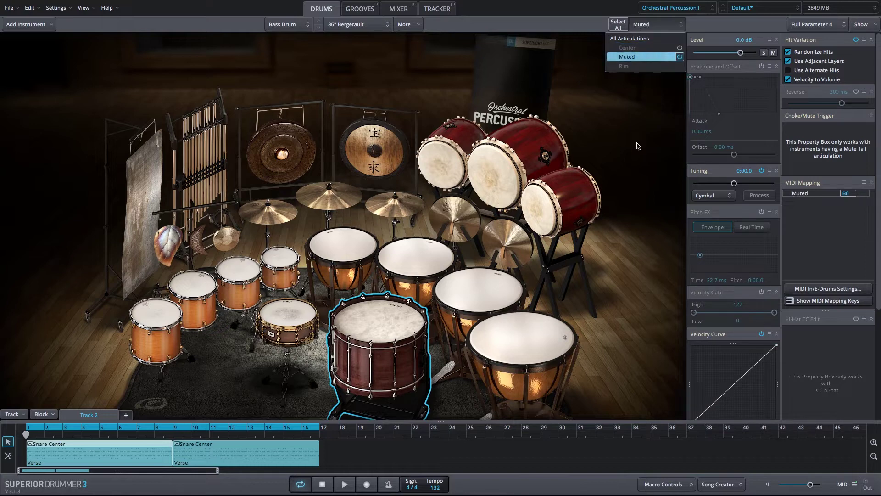
- Unload the Center articulation of the 14x5" Lazer Classical Concert snare and select its Edge articulation
{"action": "left_click", "coordinate": [298, 315]}
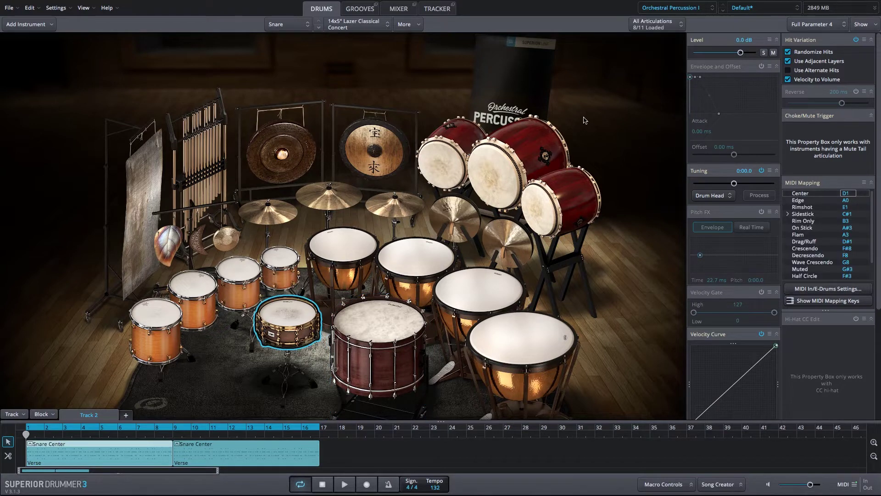
{"action": "left_click", "coordinate": [658, 26]}
{"action": "left_click", "coordinate": [652, 48]}
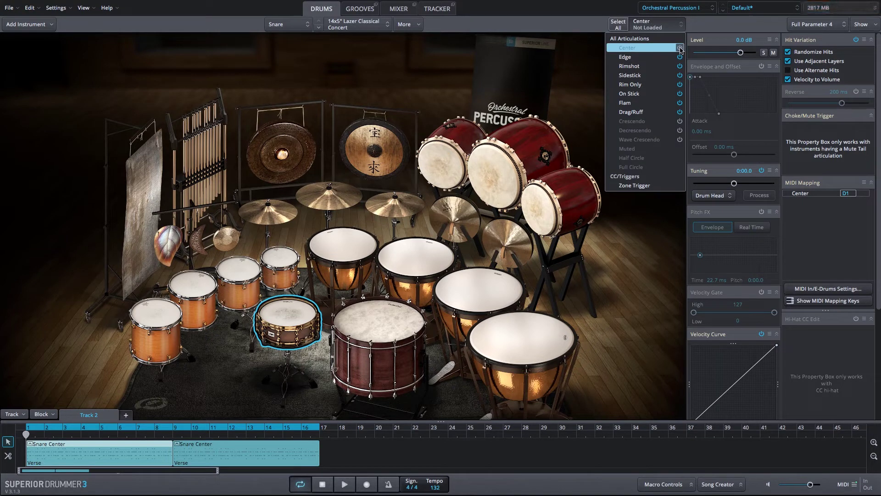
{"action": "left_click", "coordinate": [652, 59]}
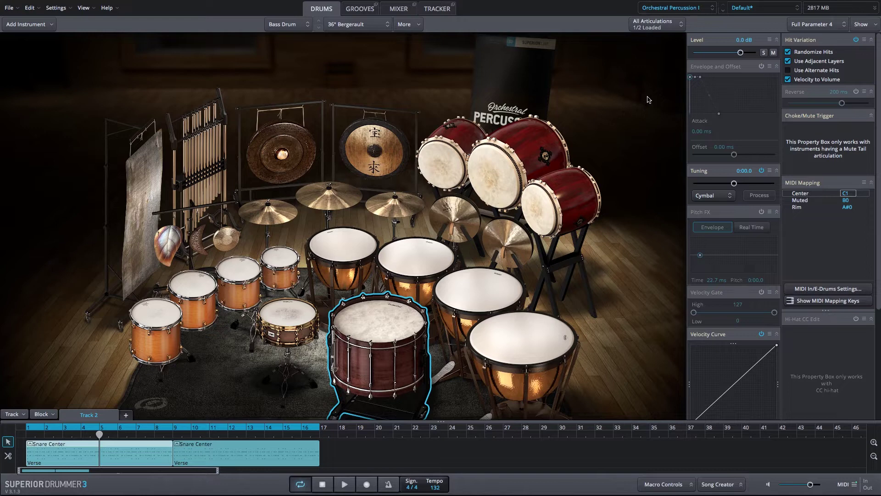
- Solo the snare and bass drum together and play back the groove
{"action": "left_click", "coordinate": [291, 334], "text": "ctrl"}
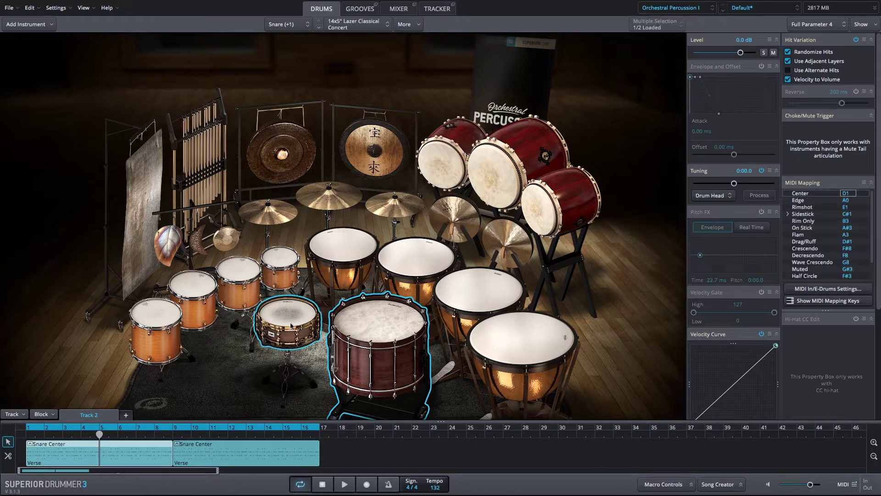
{"action": "left_click", "coordinate": [764, 53]}
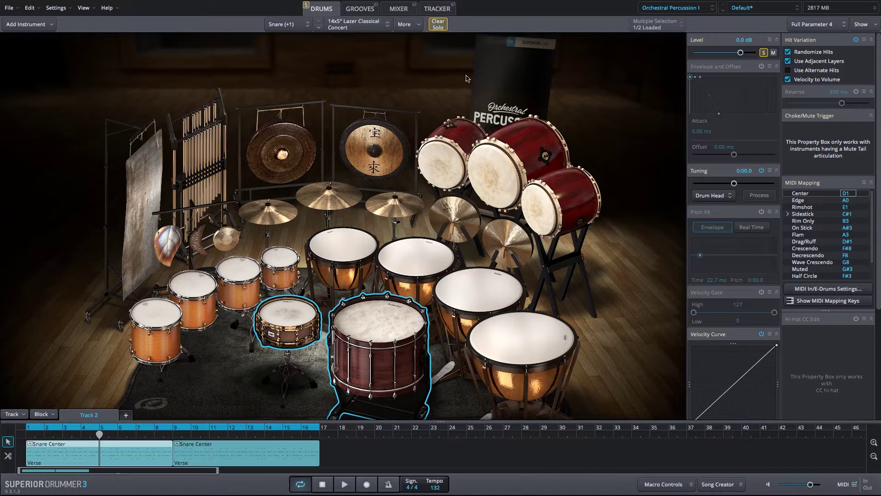
{"action": "key", "text": "space"}
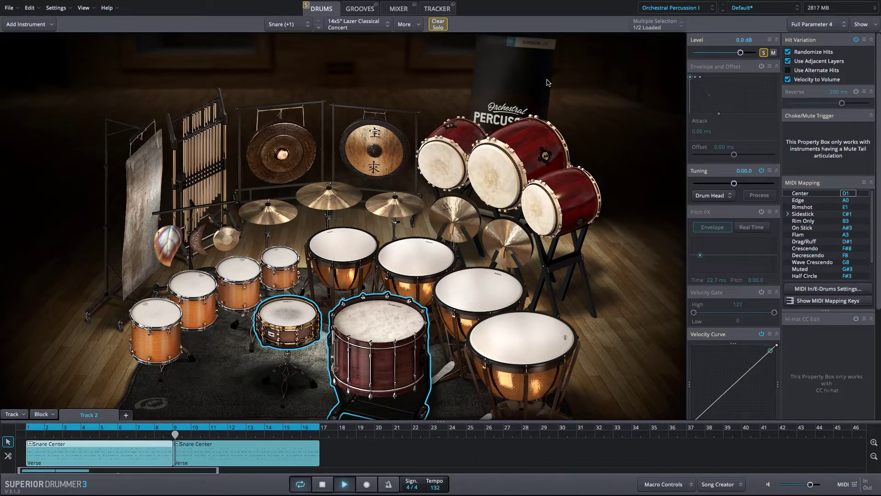
{"action": "key", "text": "space"}
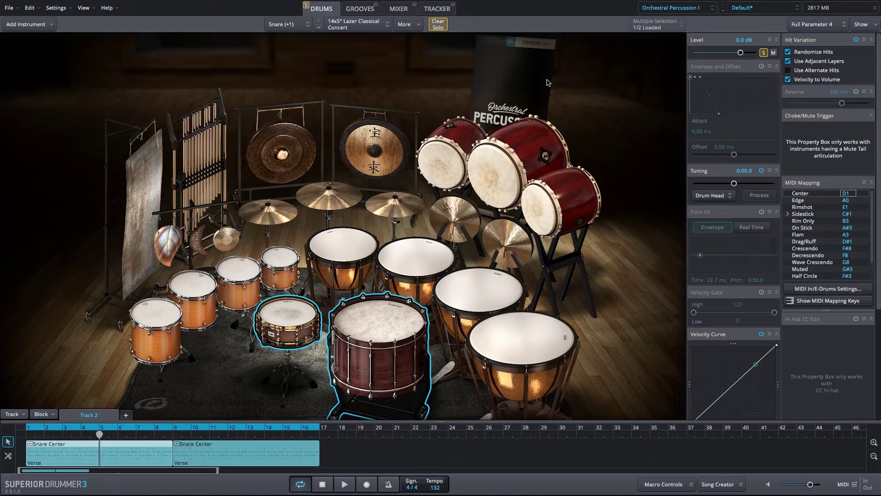
- Reload the Center articulations of the bass drum and snare and play back the groove
{"action": "left_click", "coordinate": [397, 348]}
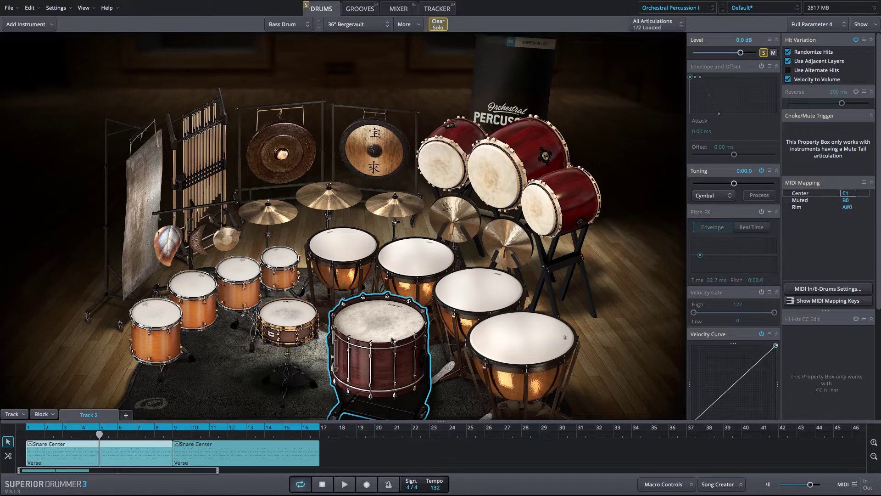
{"action": "left_click", "coordinate": [666, 24]}
{"action": "key", "text": "space"}
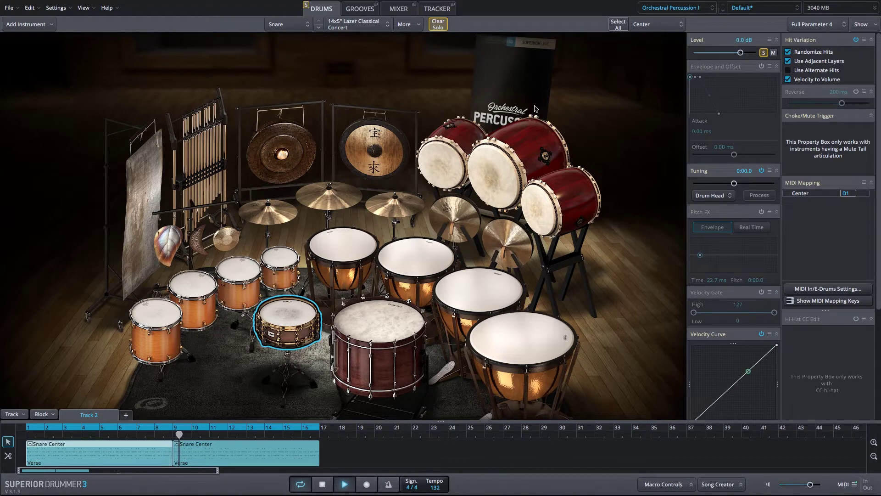
{"action": "key", "text": "space"}
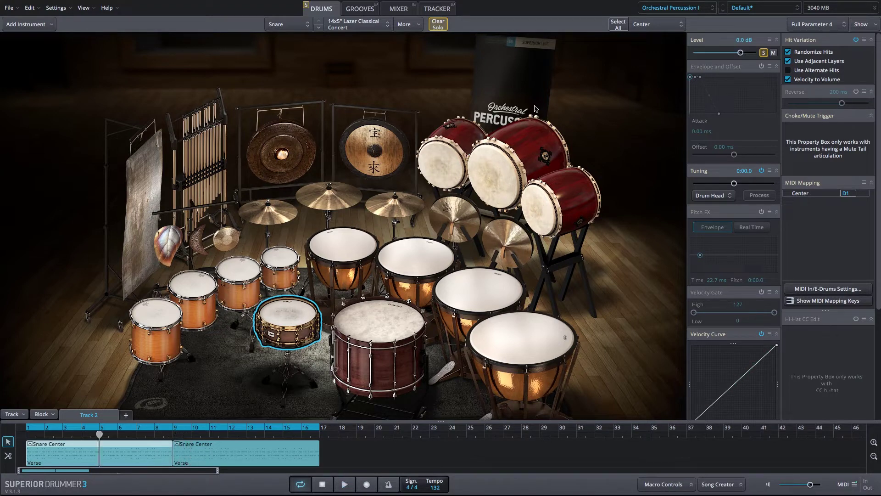
- Replace the snare with the 14x6.5" Ludwig Black Beauty from Sticks (Wires Off) and audition it
{"action": "left_click", "coordinate": [369, 29]}
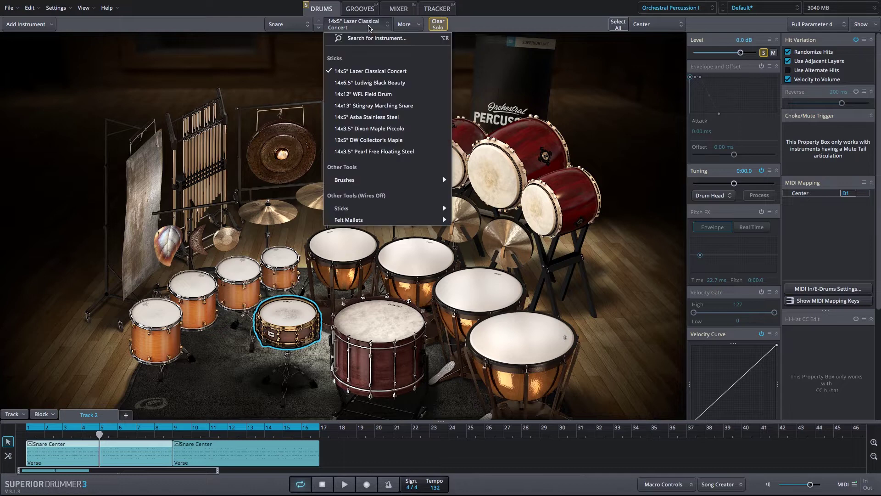
{"action": "mouse_move", "coordinate": [374, 211]}
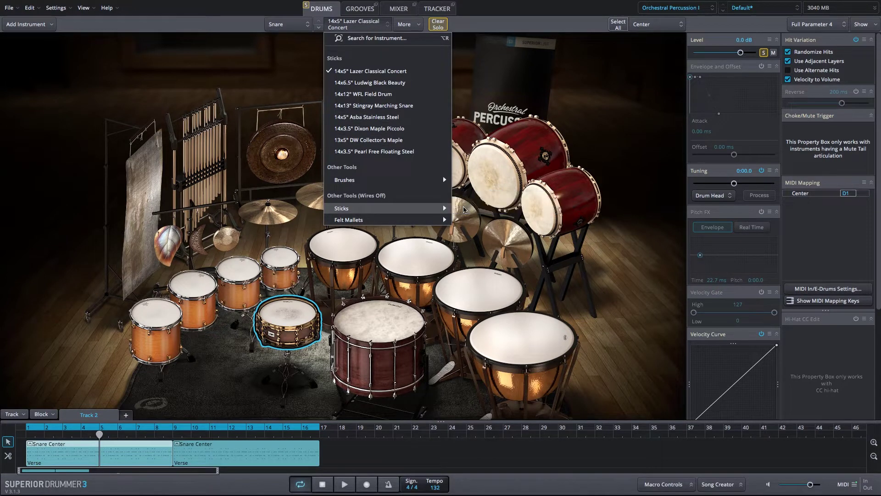
{"action": "left_click", "coordinate": [470, 208]}
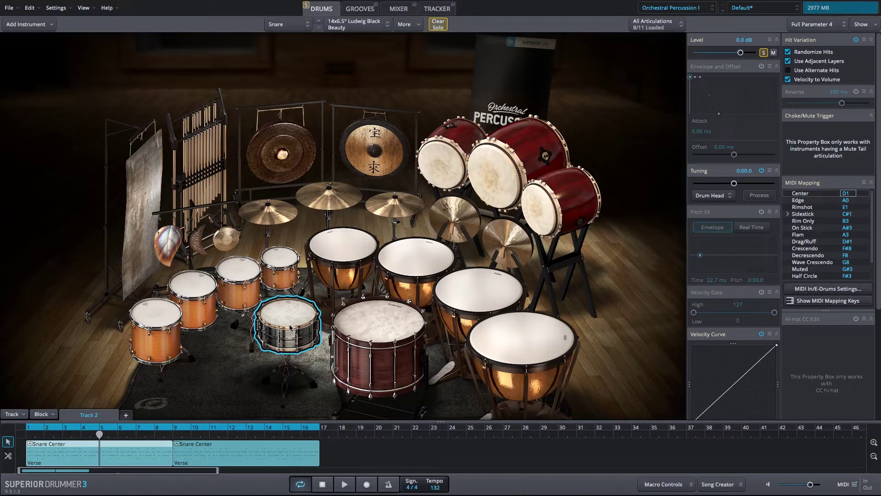
{"action": "left_click", "coordinate": [289, 321]}
{"action": "left_click", "coordinate": [289, 321]}
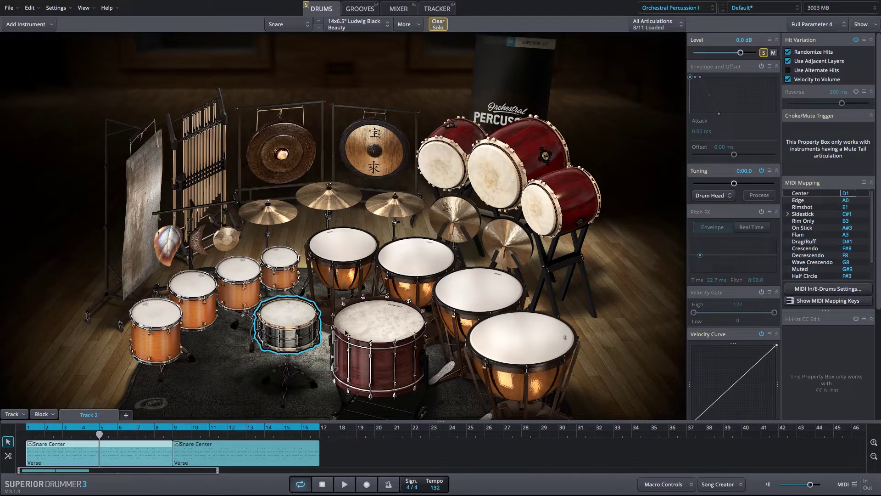
- Switch the bass drum to the Hard Beater version of the 36" Bergerault
{"action": "left_click", "coordinate": [361, 331]}
{"action": "left_click", "coordinate": [354, 24]}
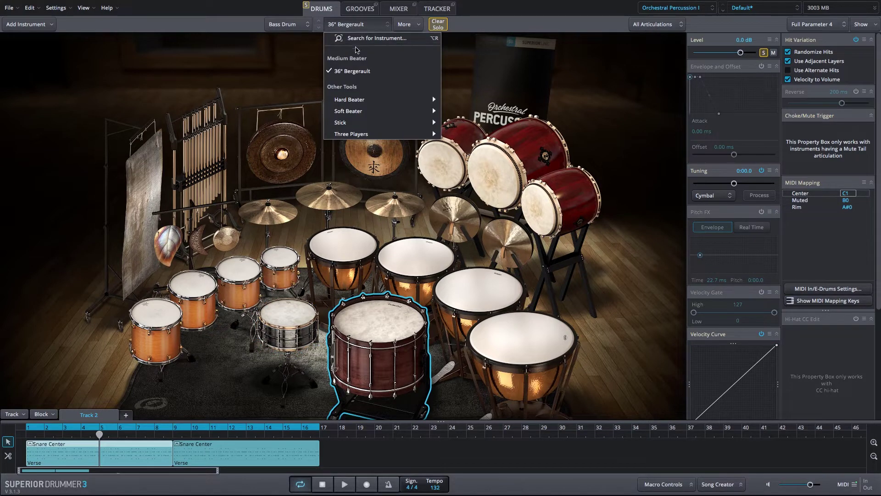
{"action": "mouse_move", "coordinate": [381, 100]}
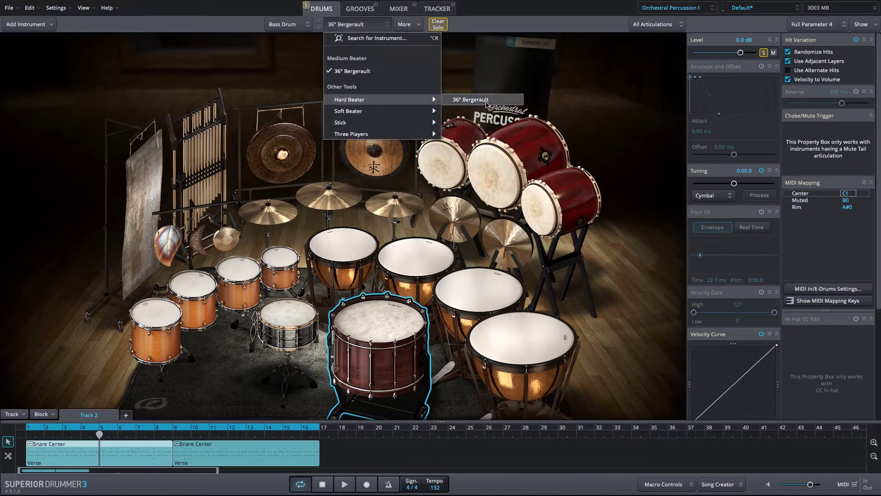
{"action": "left_click", "coordinate": [487, 101]}
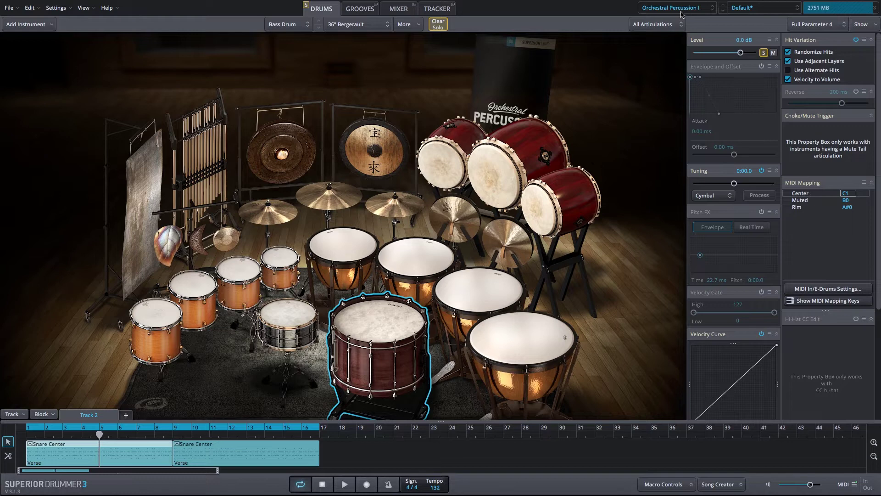
- Check the bass drum and snare articulations, set the snare's level to 2.0 dB, and play back the groove
{"action": "left_click", "coordinate": [647, 27]}
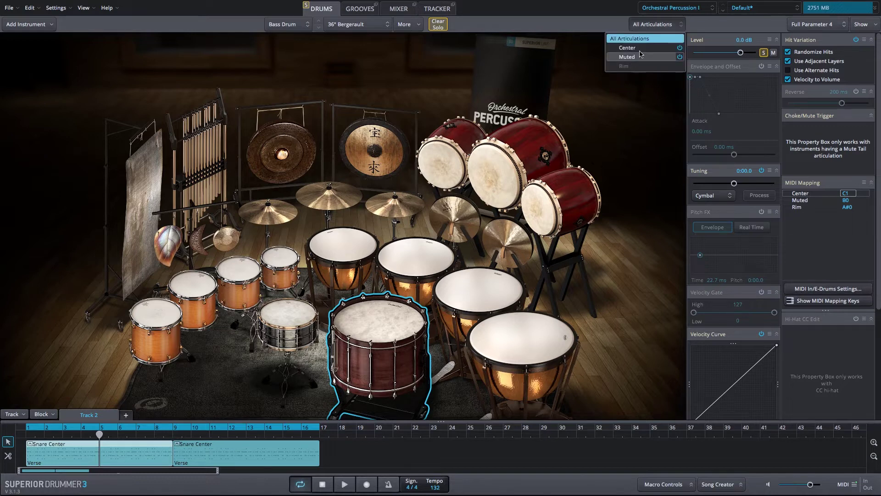
{"action": "left_click", "coordinate": [291, 309]}
{"action": "left_click", "coordinate": [656, 27]}
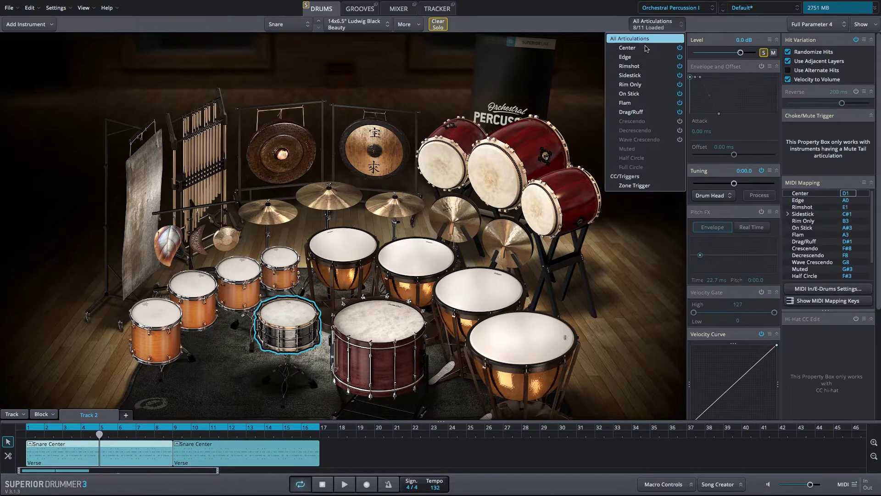
{"action": "left_click", "coordinate": [536, 76]}
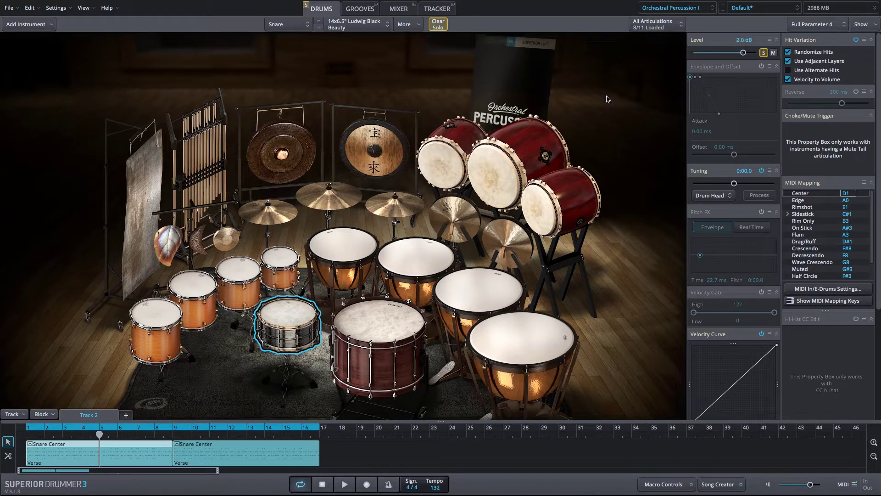
{"action": "key", "text": "space"}
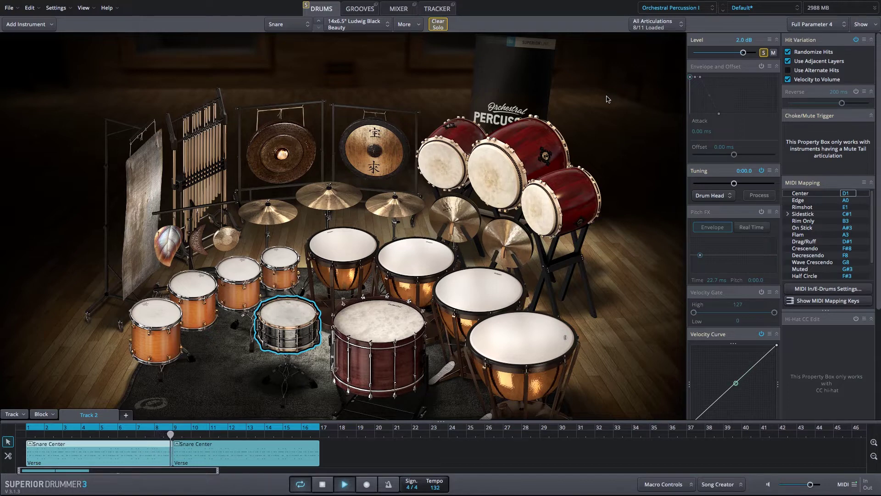
{"action": "key", "text": "space"}
- Unload the Center articulations of the snare and the bass drum and play back the groove
{"action": "left_click", "coordinate": [655, 24]}
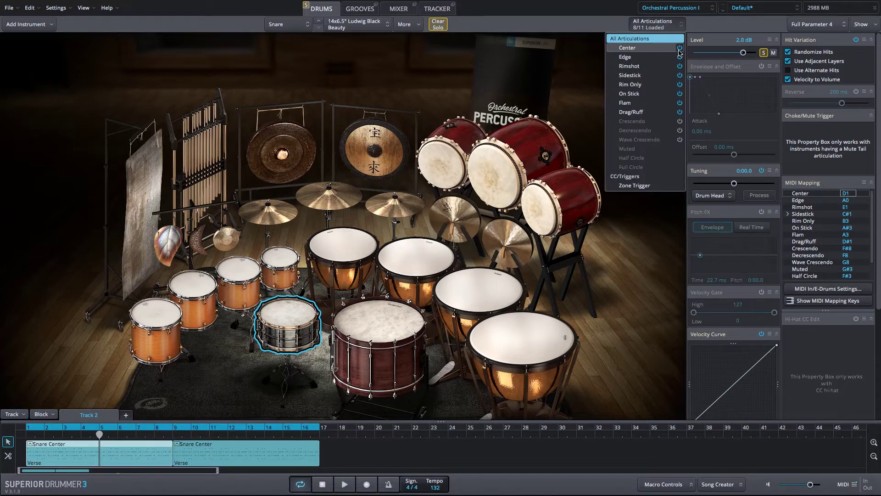
{"action": "left_click", "coordinate": [384, 318]}
{"action": "left_click", "coordinate": [654, 24]}
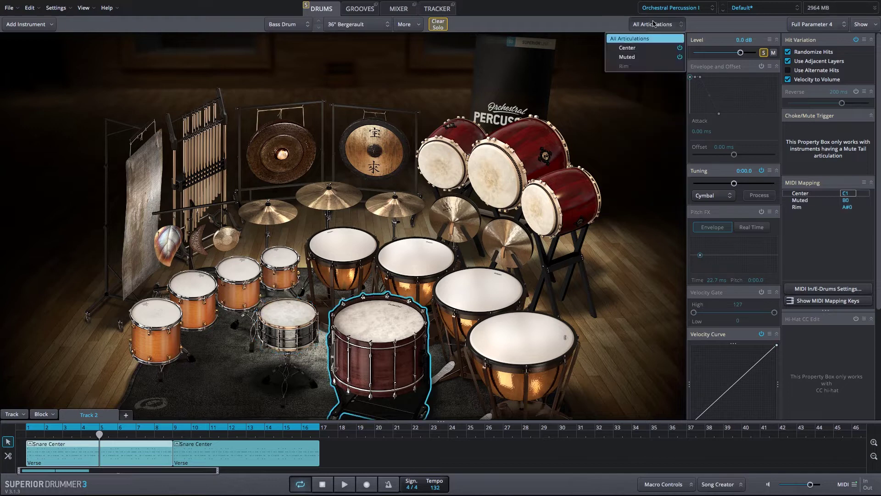
{"action": "left_click", "coordinate": [627, 48]}
{"action": "key", "text": "space"}
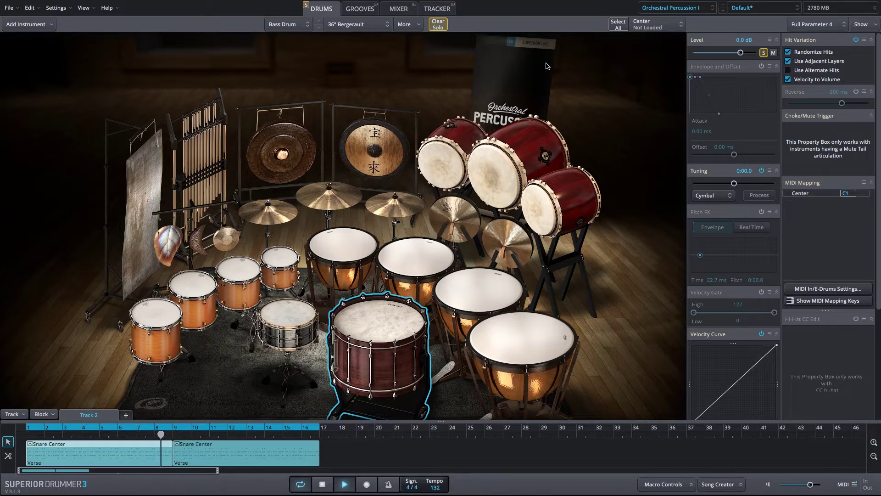
{"action": "key", "text": "space"}
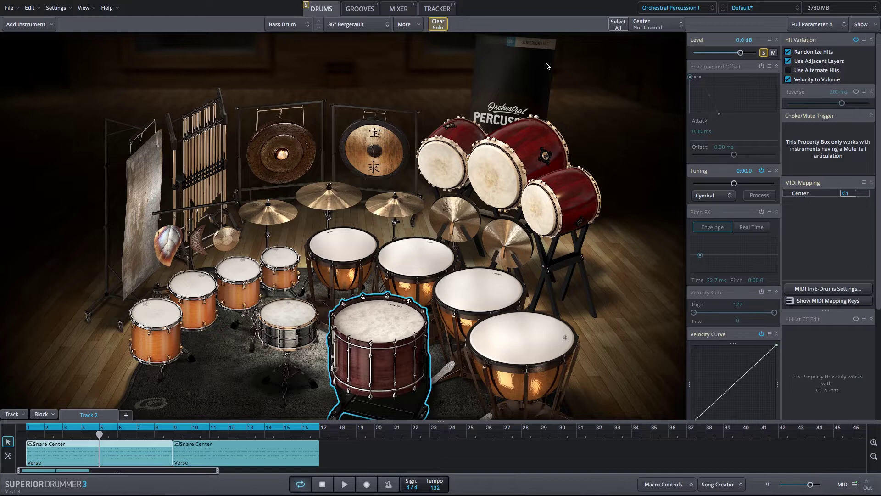
- Switch the bass drum to the Soft Beater version of the 36" Bergerault, load its Center articulation and audition it
{"action": "left_click", "coordinate": [356, 24]}
{"action": "mouse_move", "coordinate": [375, 112]}
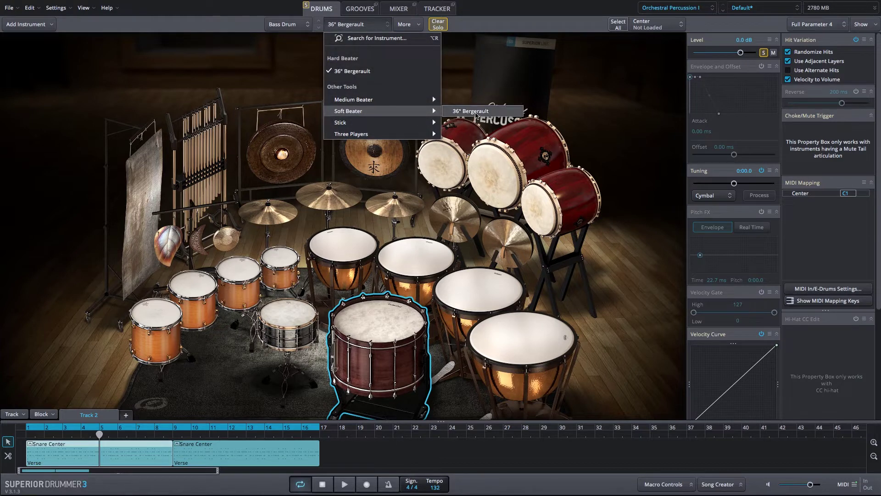
{"action": "left_click", "coordinate": [476, 112]}
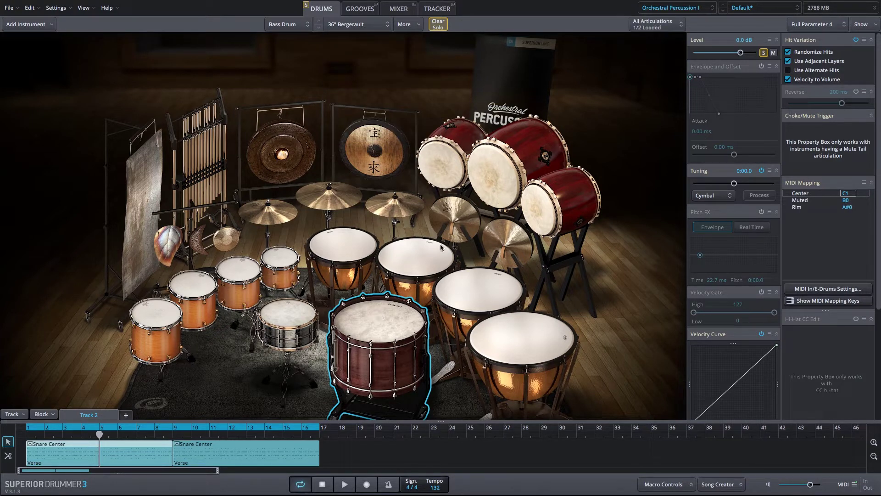
{"action": "left_click", "coordinate": [641, 25]}
{"action": "left_click", "coordinate": [627, 47]}
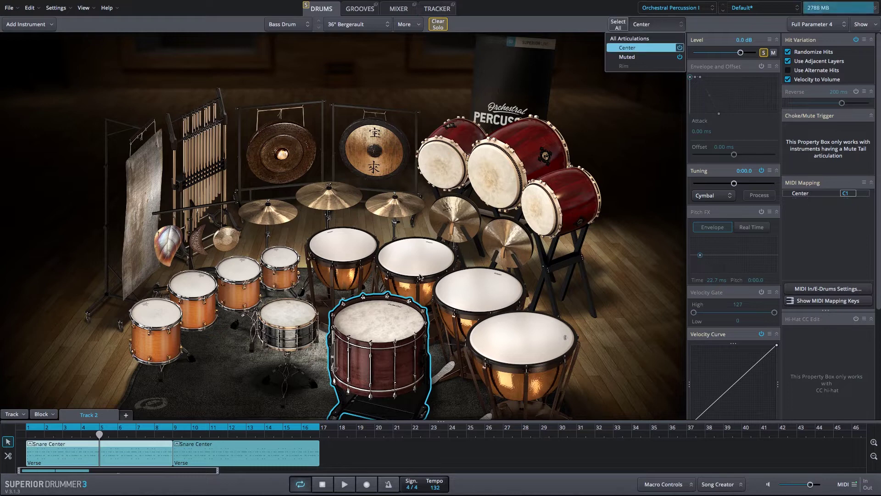
{"action": "left_click", "coordinate": [379, 311]}
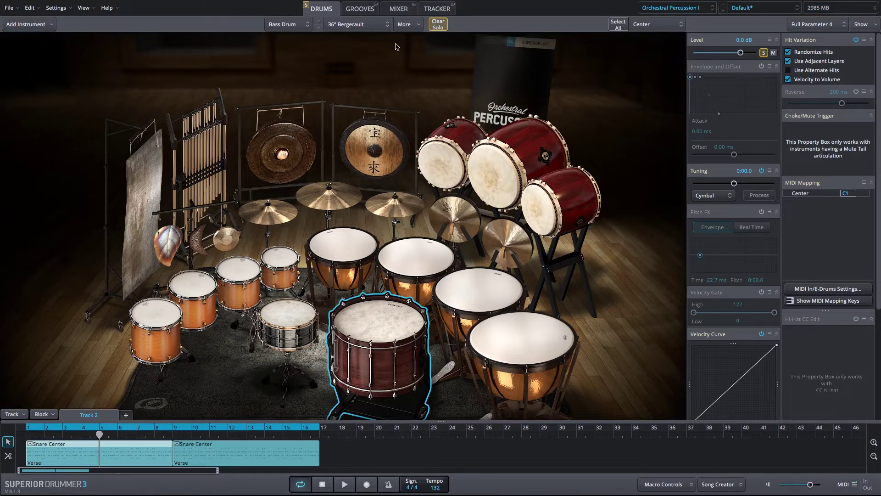
- Replace the snare with the 14x6.5" Ludwig Black Beauty from Felt Mallets (Wires Off), load its Center articulation and audition it
{"action": "left_click", "coordinate": [287, 313]}
{"action": "left_click", "coordinate": [372, 26]}
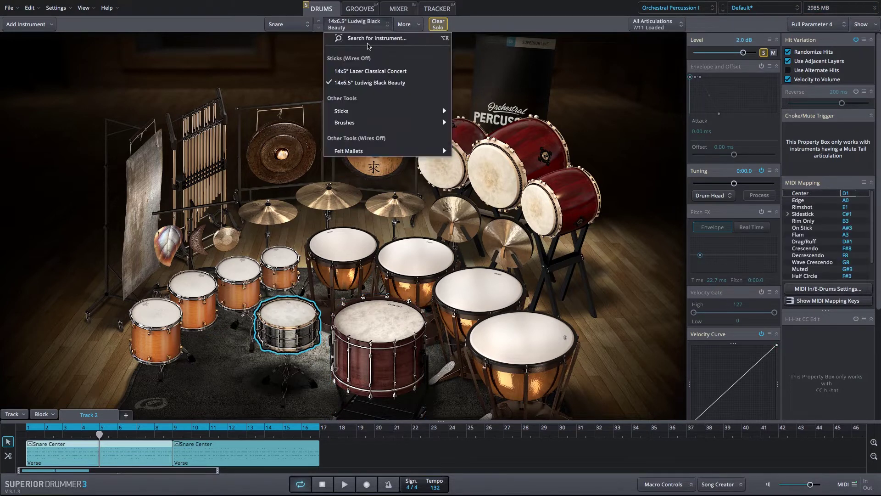
{"action": "mouse_move", "coordinate": [413, 152]}
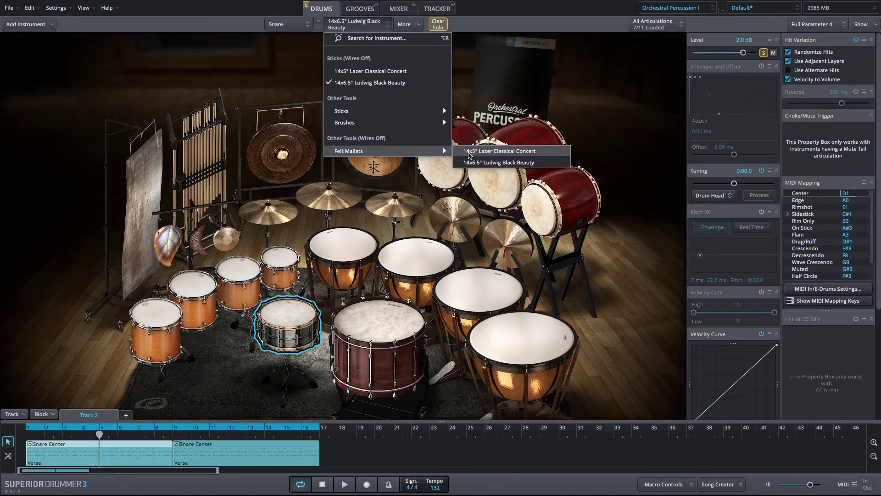
{"action": "left_click", "coordinate": [473, 152]}
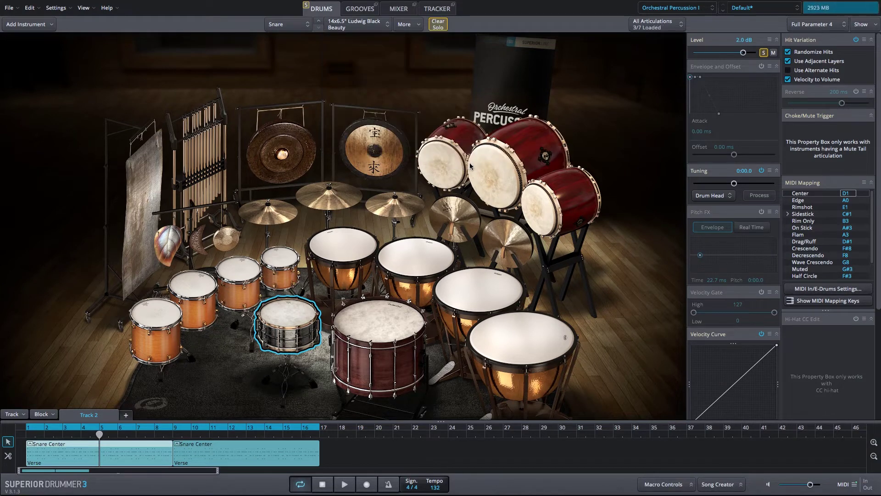
{"action": "left_click", "coordinate": [657, 24]}
{"action": "left_click", "coordinate": [678, 48]}
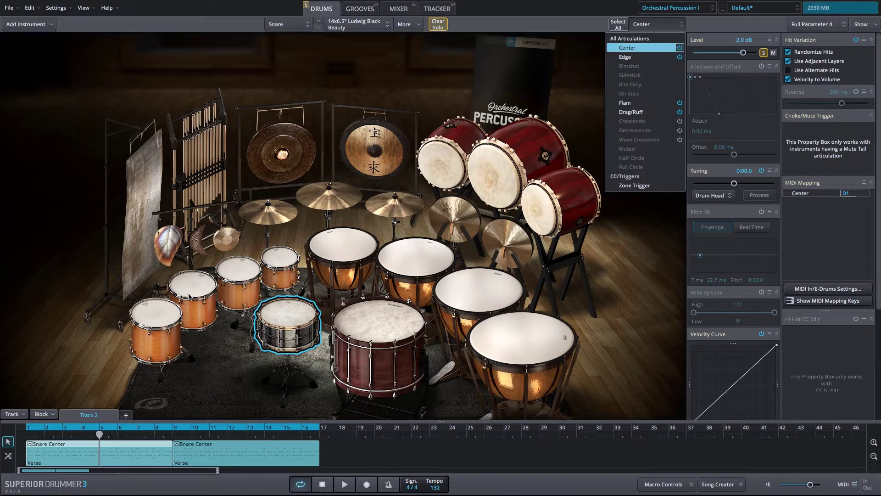
{"action": "left_click", "coordinate": [293, 317]}
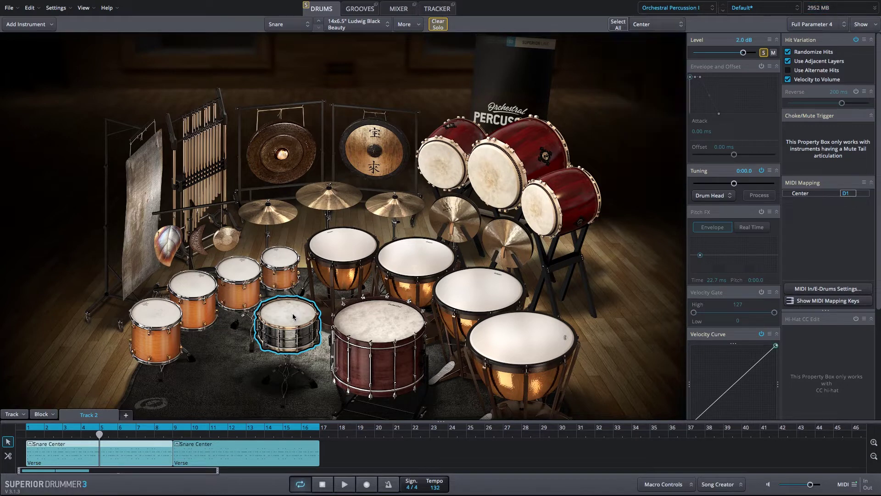
- Play back the groove while trying the bass drum's level at -2.0 dB, and return the level to 0.0 dB
{"action": "left_click", "coordinate": [356, 323]}
{"action": "key", "text": "space"}
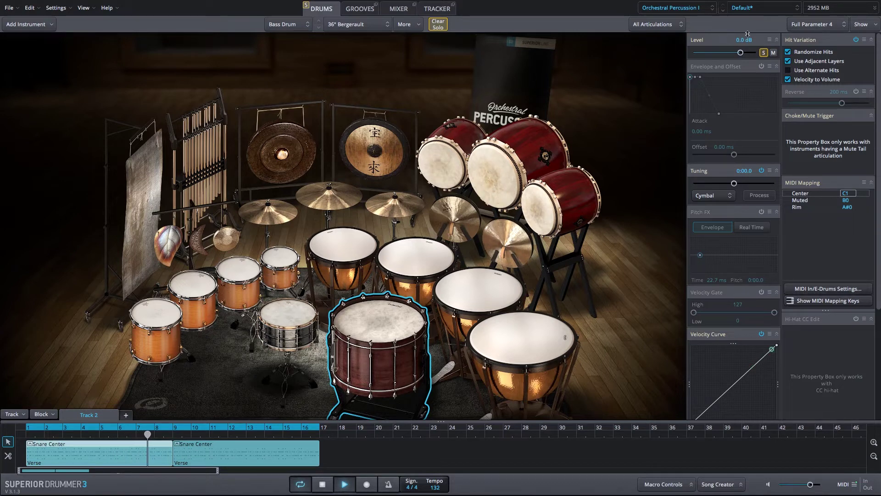
{"action": "scroll", "coordinate": [749, 40], "scroll_direction": "down", "scroll_amount": 2}
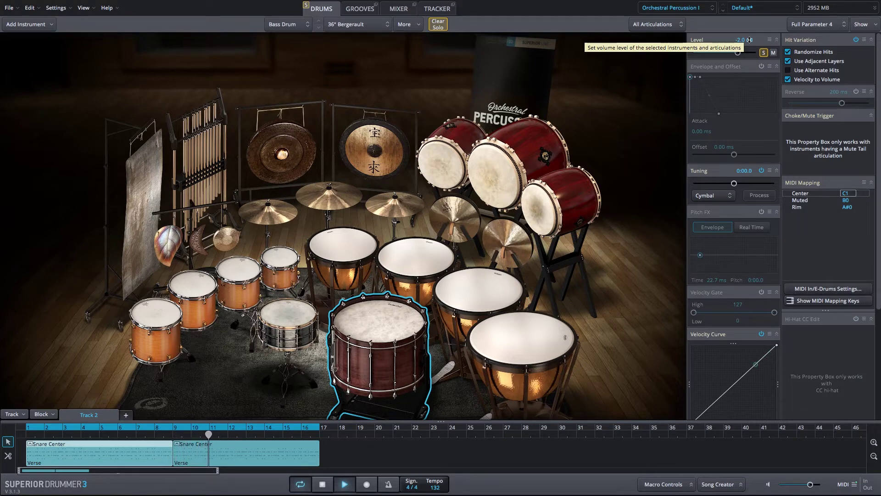
{"action": "key", "text": "space"}
{"action": "scroll", "coordinate": [750, 40], "scroll_direction": "up", "scroll_amount": 2}
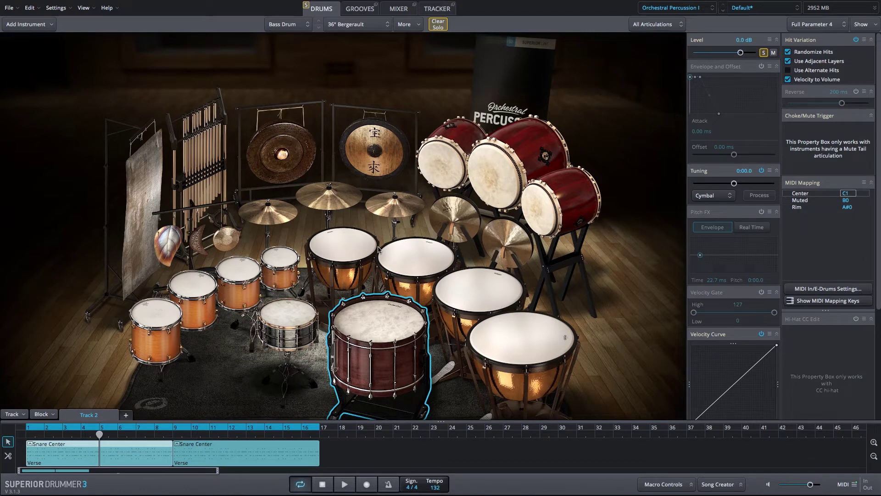
- Unload the felt-mallet snare's Center articulation and play back the groove
{"action": "left_click", "coordinate": [285, 323]}
{"action": "left_click", "coordinate": [662, 26]}
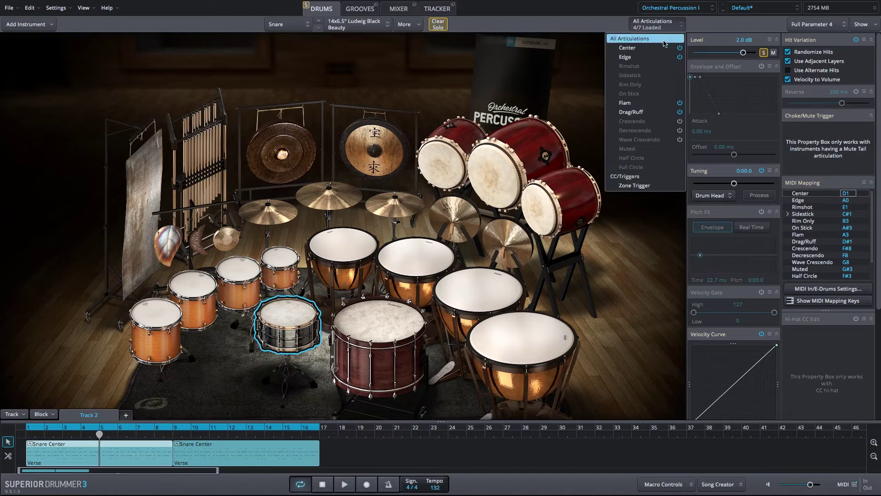
{"action": "left_click", "coordinate": [680, 48]}
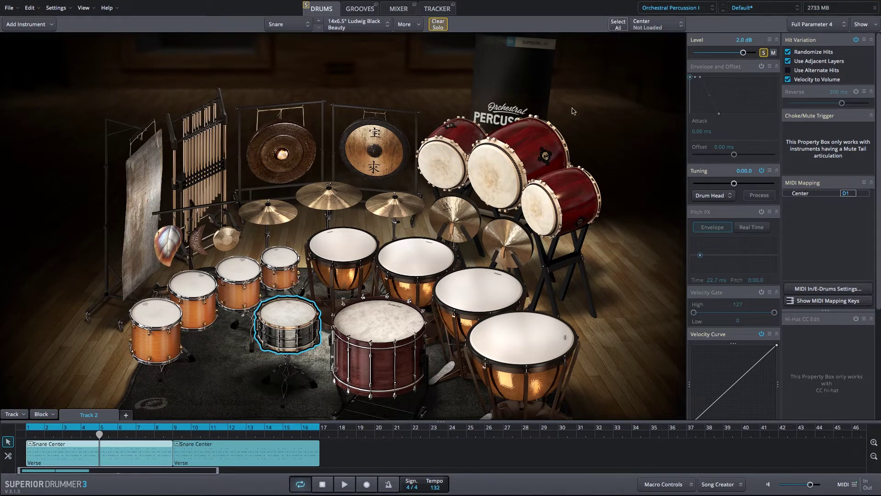
{"action": "key", "text": "space"}
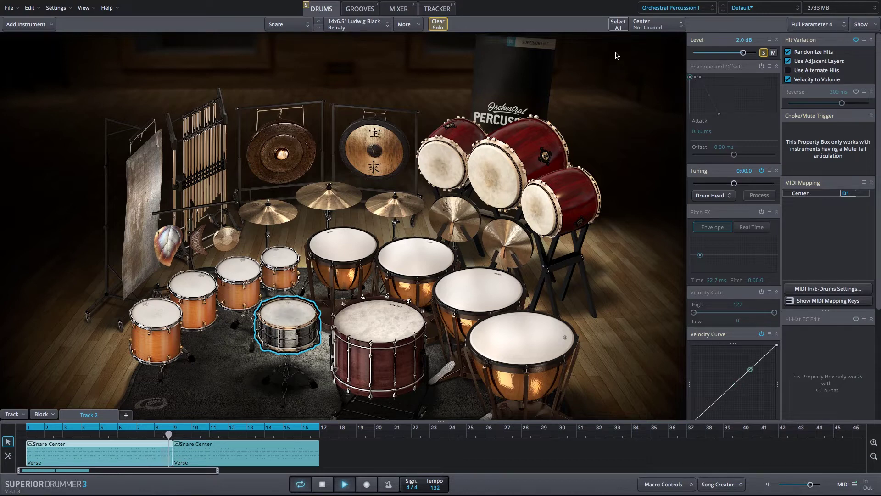
{"action": "key", "text": "space"}
- Replace the snare with the 13x5" DW Collector's Maple from Brushes and load its Center articulation
{"action": "left_click", "coordinate": [355, 24]}
{"action": "mouse_move", "coordinate": [377, 123]}
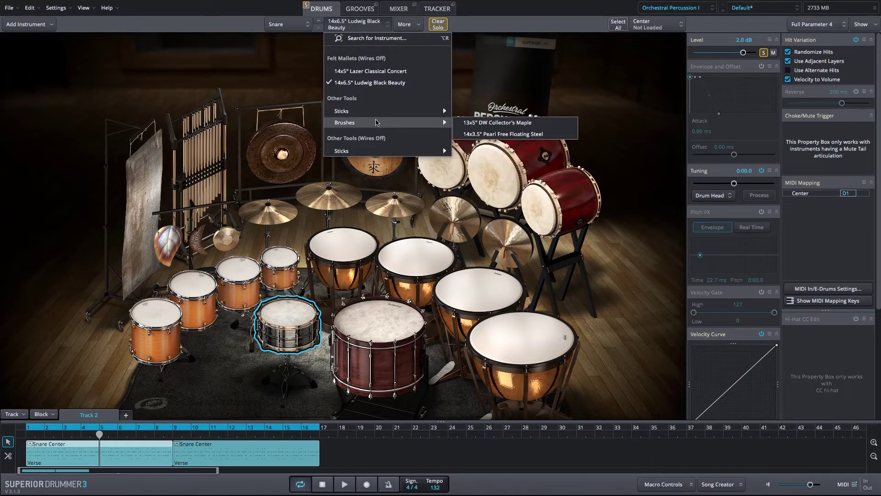
{"action": "left_click", "coordinate": [479, 124]}
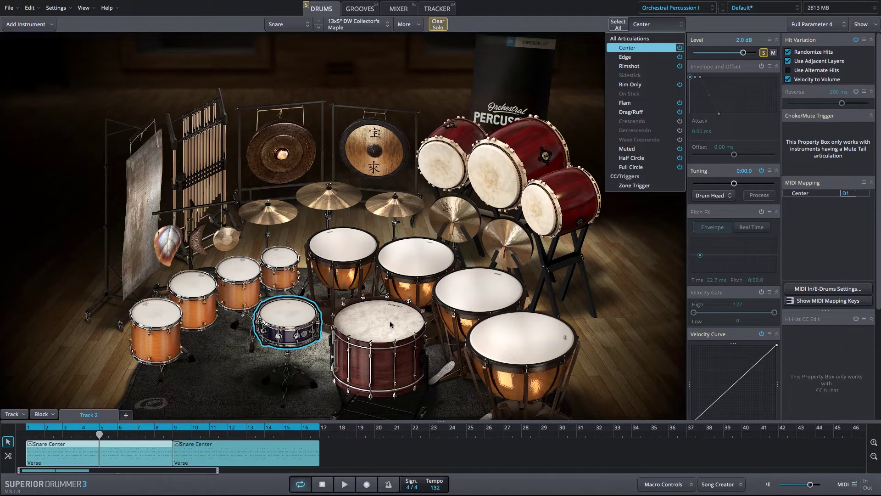
- Switch the bass drum to the Stick version of the 36" Bergerault, audition it and load its Center articulation
{"action": "left_click", "coordinate": [389, 325]}
{"action": "left_click", "coordinate": [353, 24]}
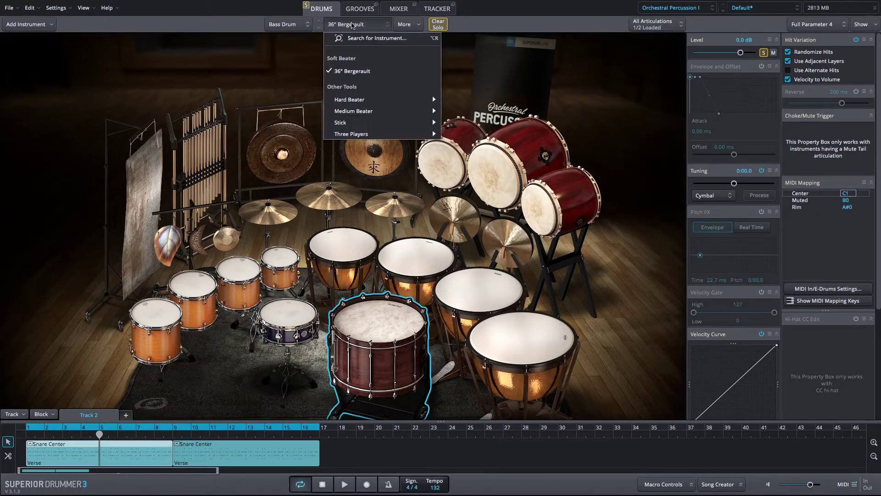
{"action": "mouse_move", "coordinate": [346, 122]}
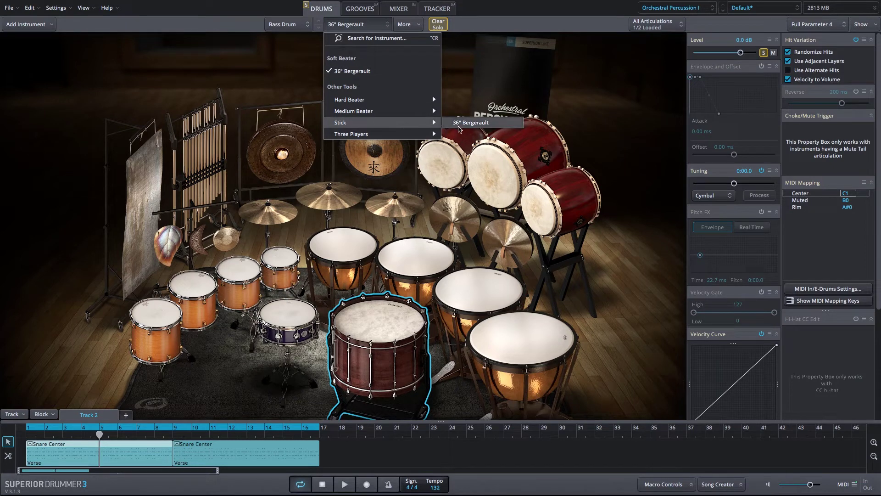
{"action": "left_click", "coordinate": [464, 123]}
{"action": "left_click", "coordinate": [371, 325]}
{"action": "left_click", "coordinate": [371, 325]}
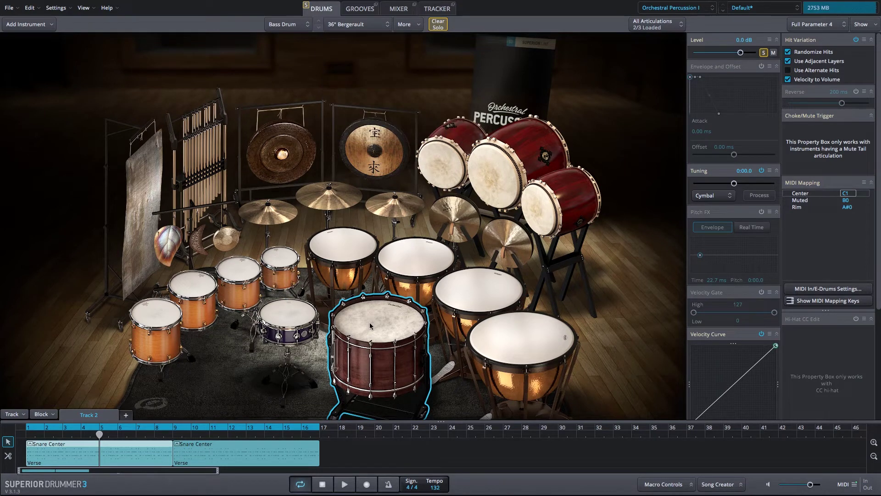
{"action": "left_click", "coordinate": [656, 24]}
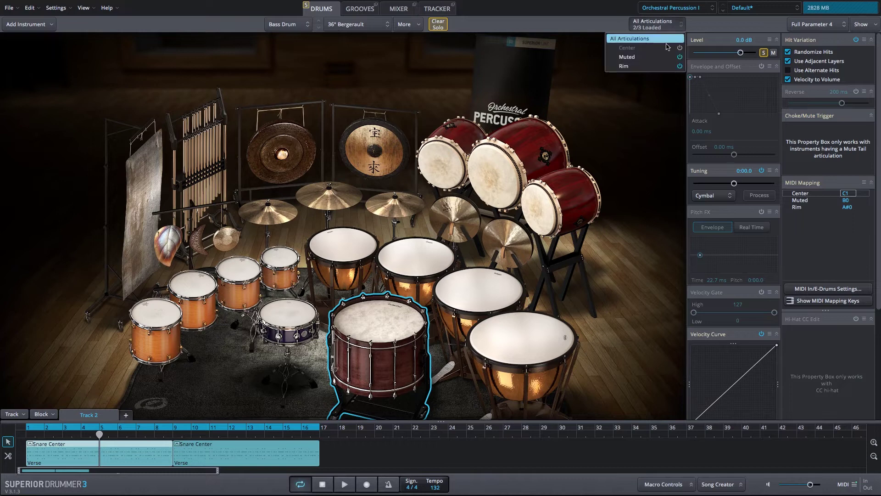
{"action": "left_click", "coordinate": [628, 48]}
{"action": "left_click", "coordinate": [545, 69]}
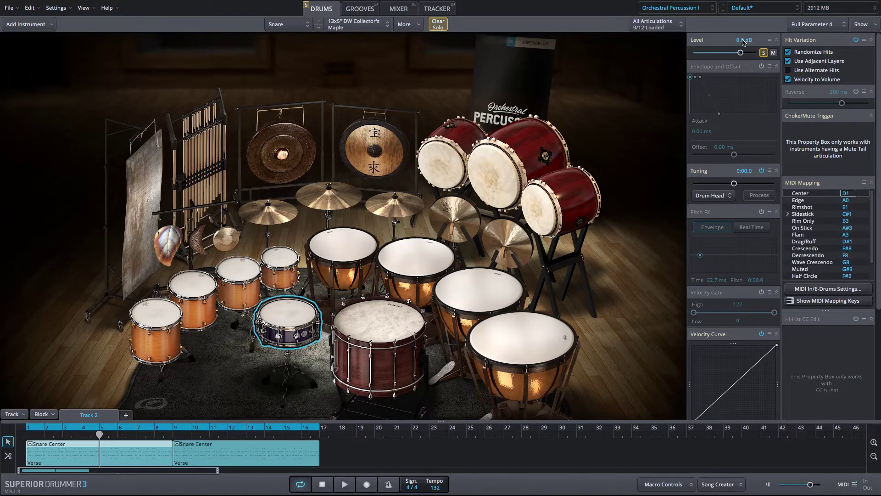
- Play back the groove with the brushed snare and the bass drum played with sticks
{"action": "left_click", "coordinate": [376, 328]}
{"action": "key", "text": "space"}
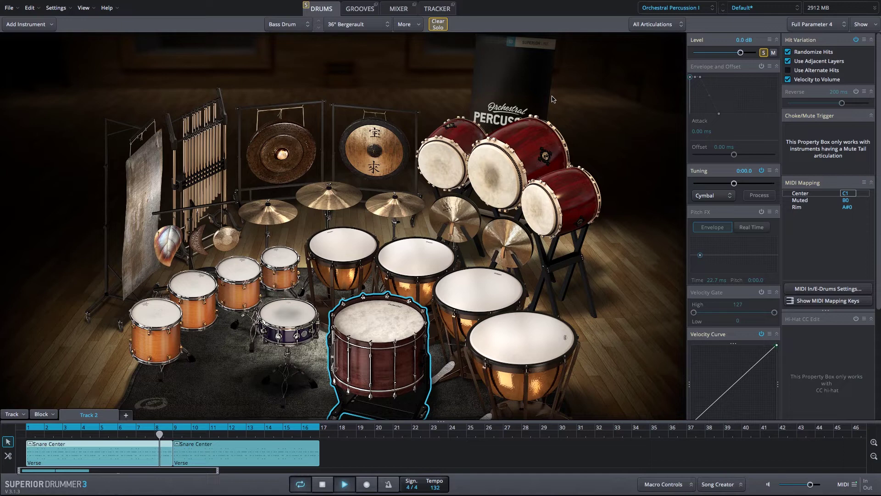
{"action": "key", "text": "space"}
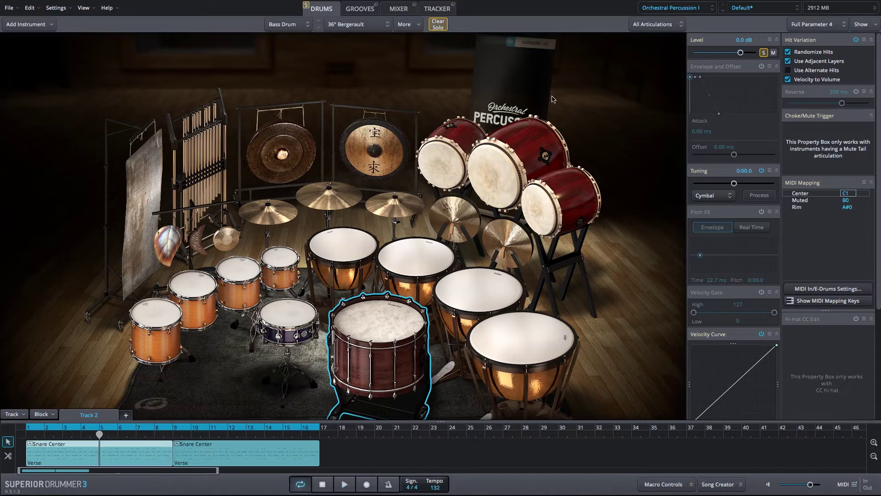
- Unload the Center articulation of the 13x5" DW Collector's Maple snare and play back the groove
{"action": "left_click", "coordinate": [303, 315]}
{"action": "left_click", "coordinate": [656, 24]}
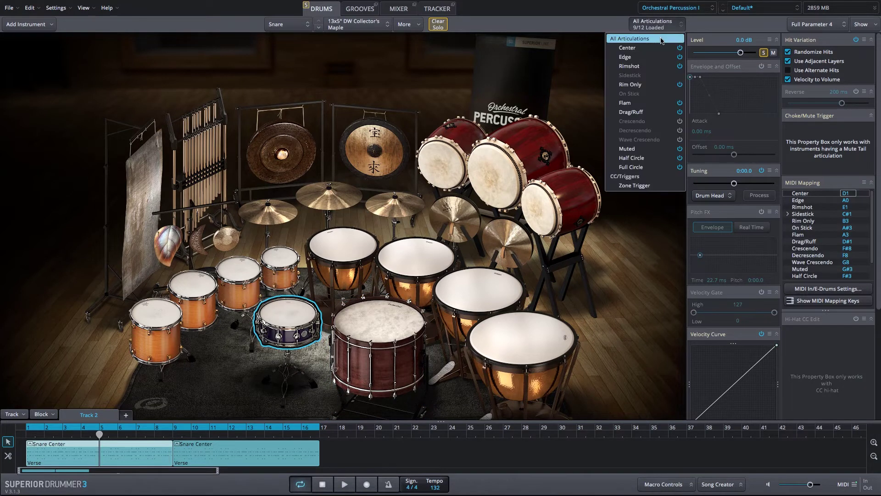
{"action": "left_click", "coordinate": [634, 44]}
{"action": "key", "text": "space"}
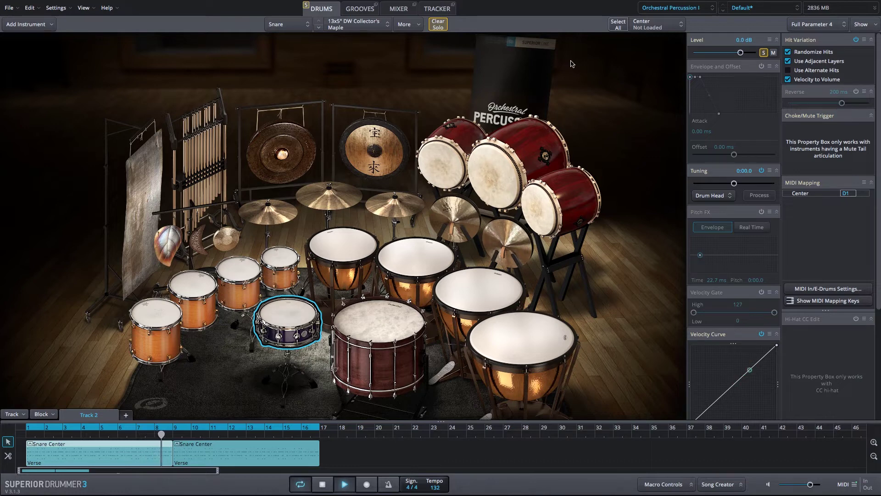
{"action": "key", "text": "space"}
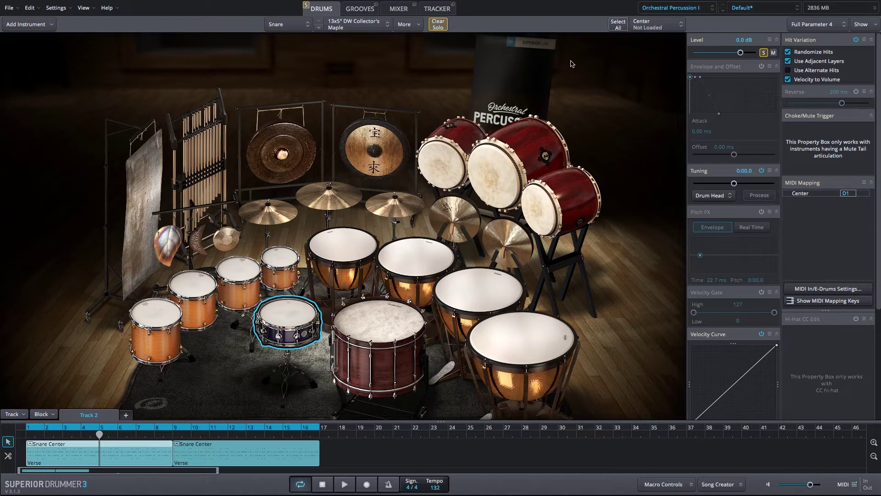
- Check the available snare variants and play back the groove
{"action": "left_click", "coordinate": [358, 25]}
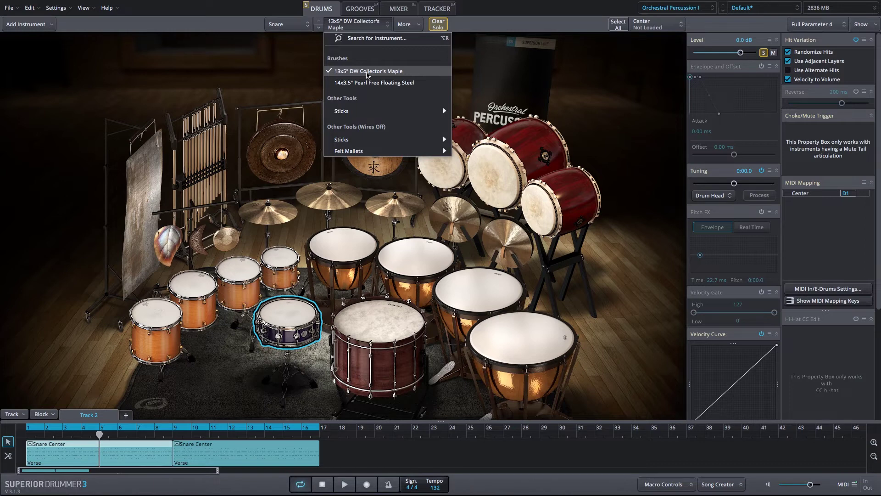
{"action": "key", "text": "space"}
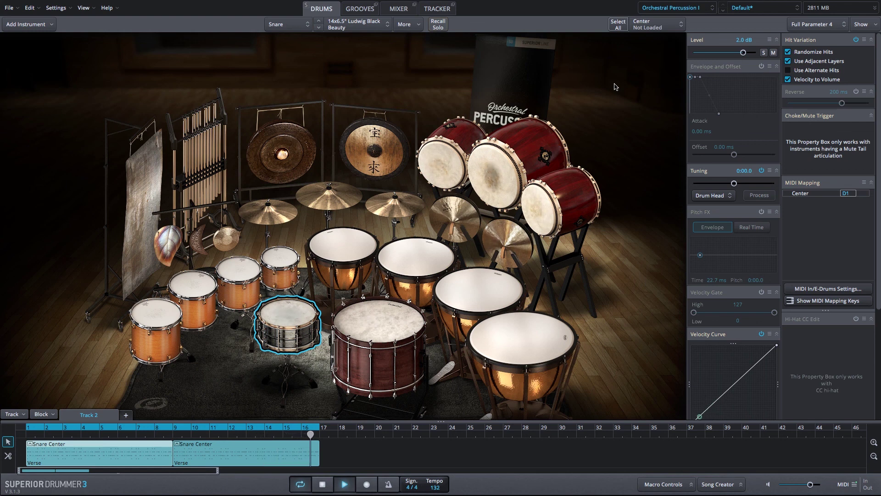
{"action": "key", "text": "space"}
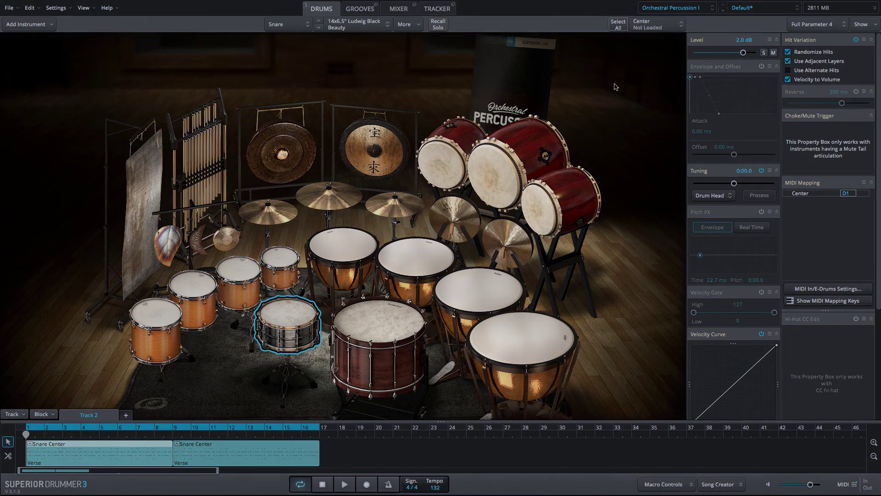